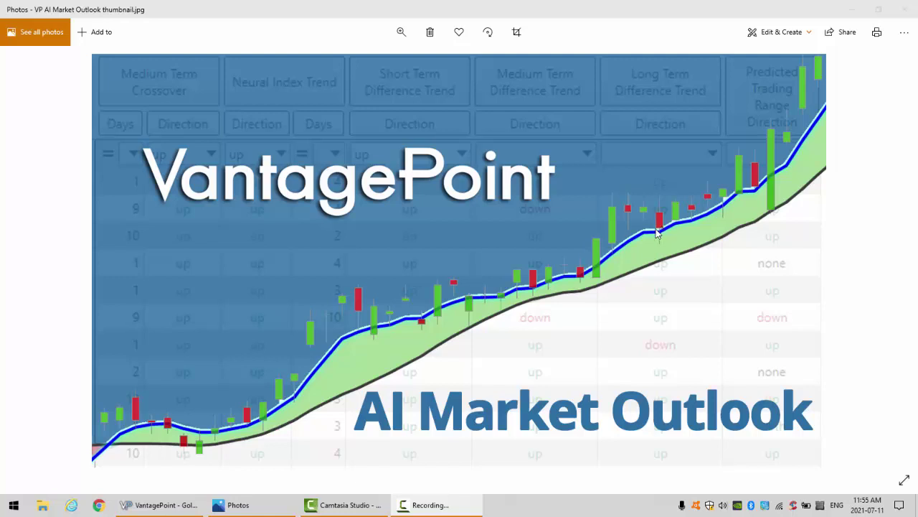
left_click(165, 511)
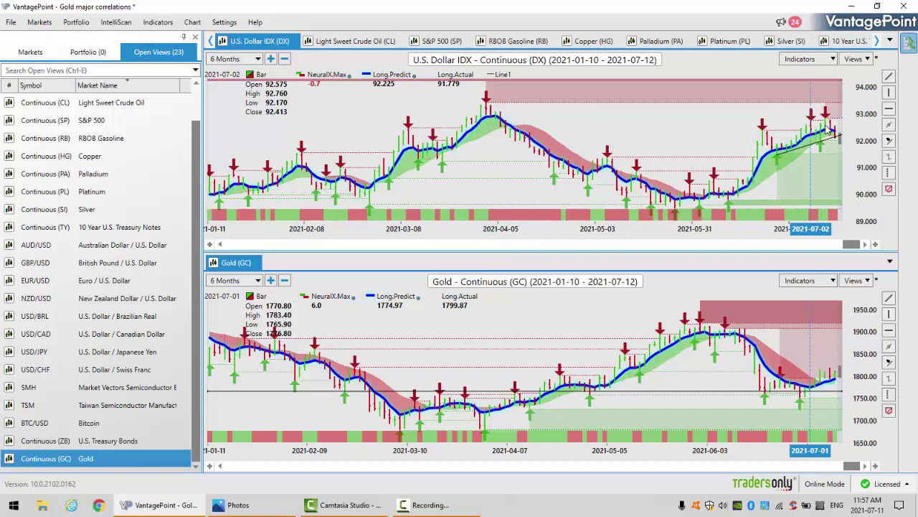
Step: Inspect the U.S. Dollar Index early-July readings, then make the Gold chart active
left_click(829, 131)
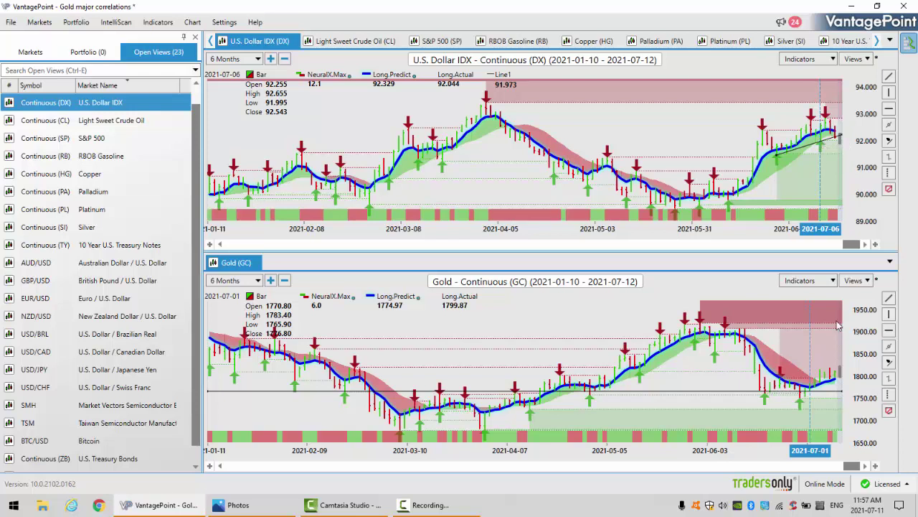
left_click(838, 385)
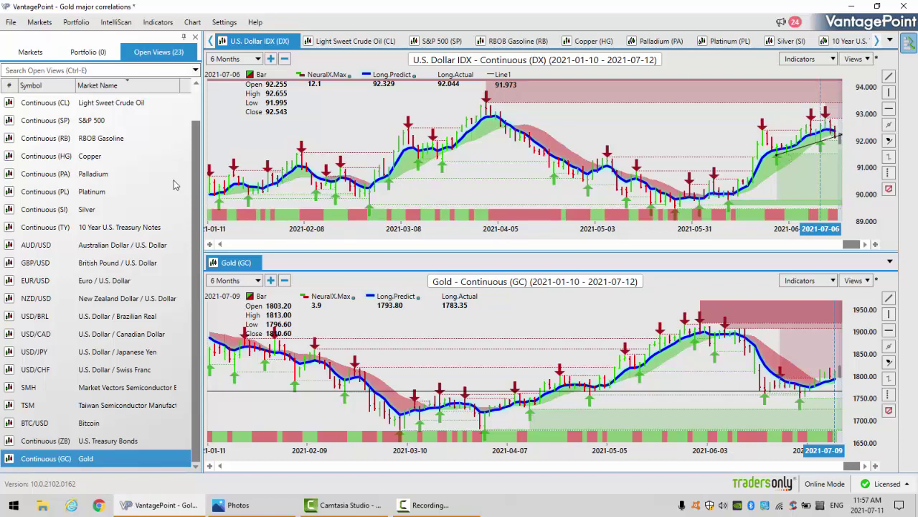
Step: Show the Euro / U.S. Dollar chart briefly, then replace it with U.S. Dollar / Japanese Yen
left_click(119, 280)
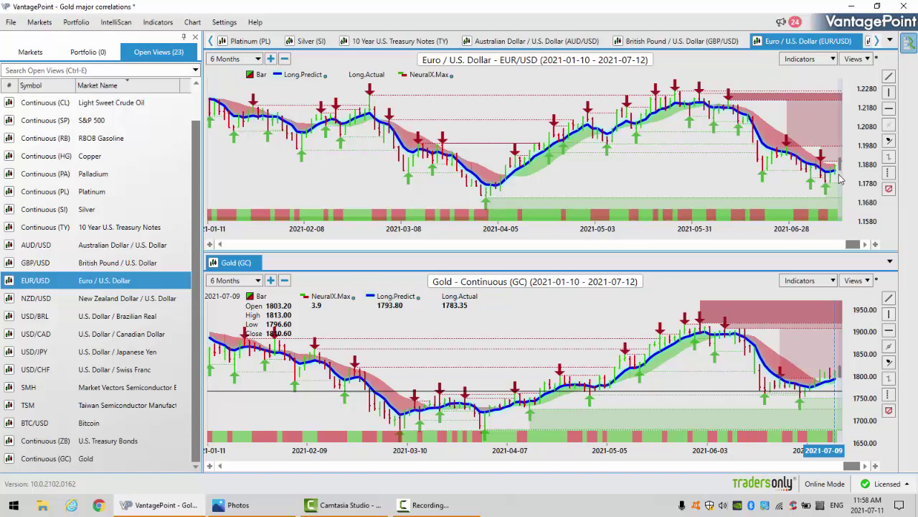
left_click(142, 355)
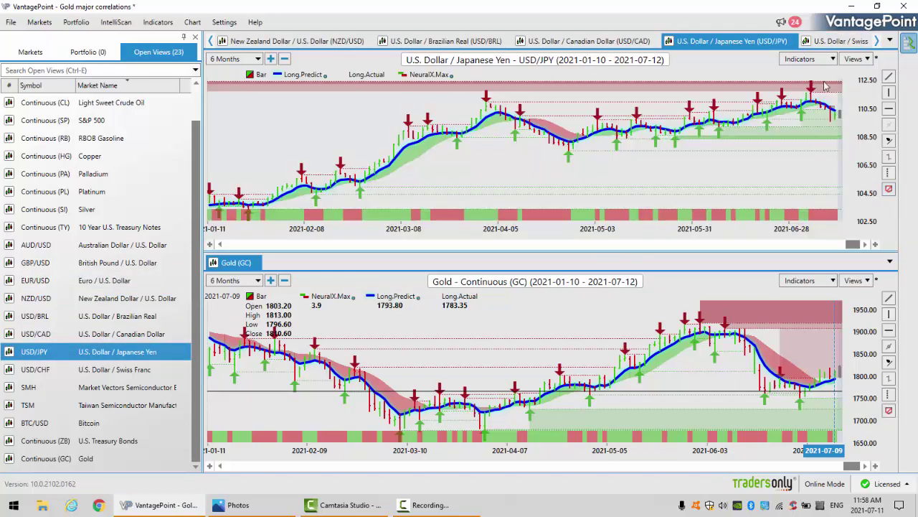
mouse_move(813, 107)
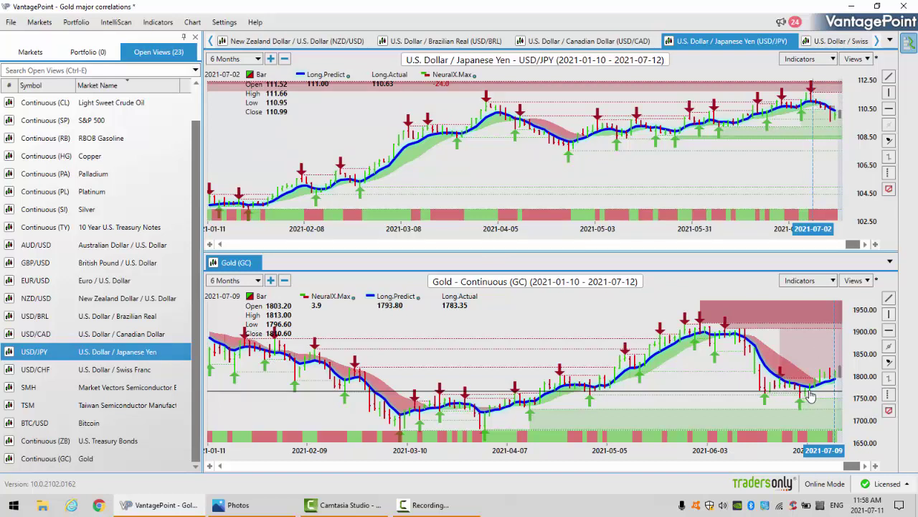
Step: Return focus to the Gold chart below the U.S. Dollar / Japanese Yen chart
left_click(810, 396)
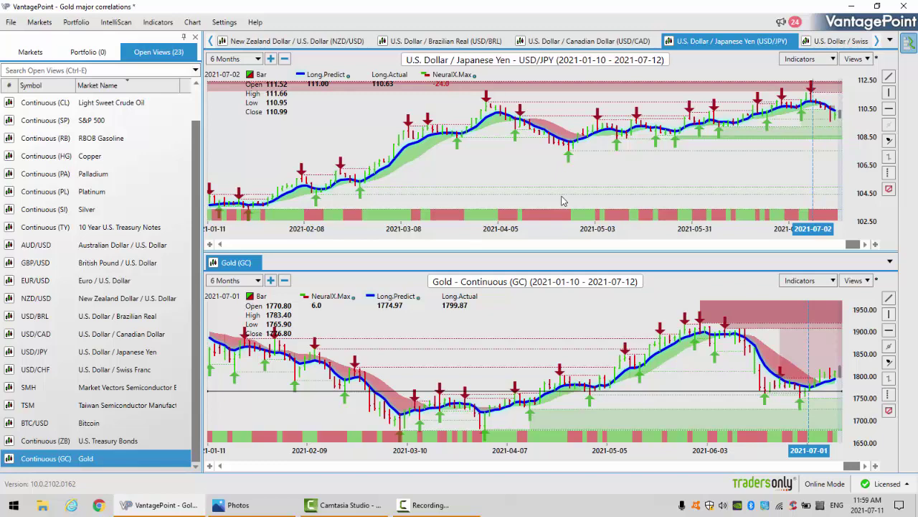
Step: Load the saved SP 500 US major forex pairs portfolio, saving Gold major correlations first
left_click(76, 22)
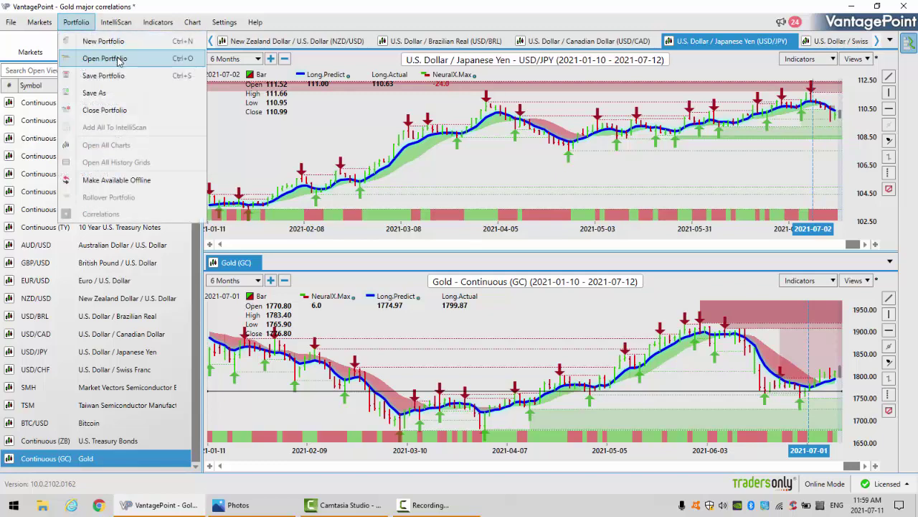
left_click(119, 60)
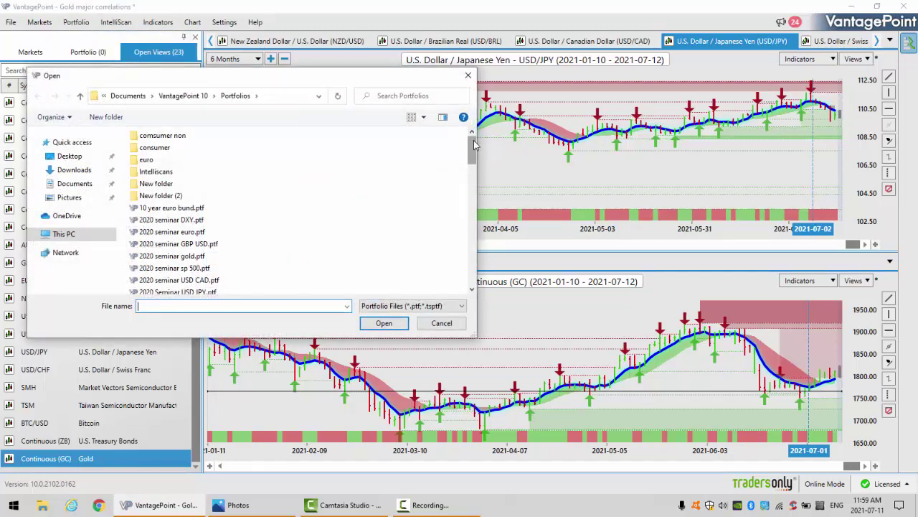
left_click_drag(473, 146, 474, 241)
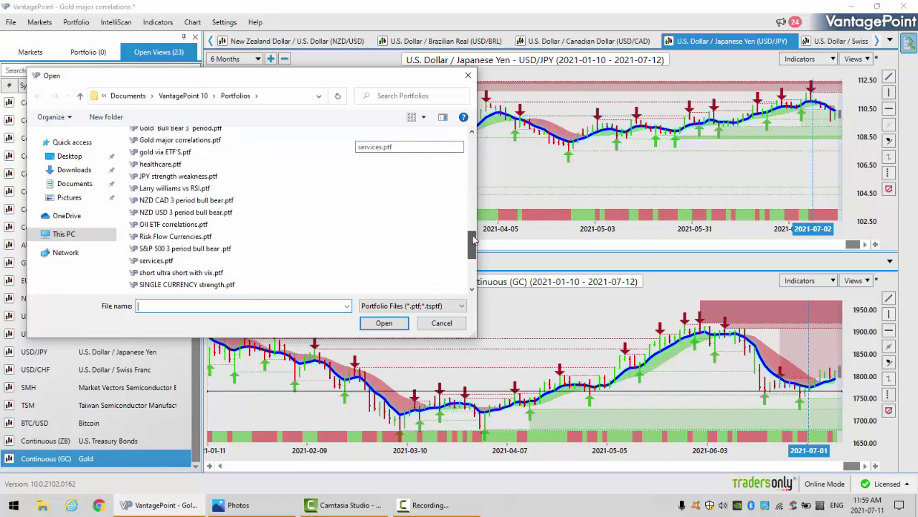
left_click_drag(473, 240, 473, 253)
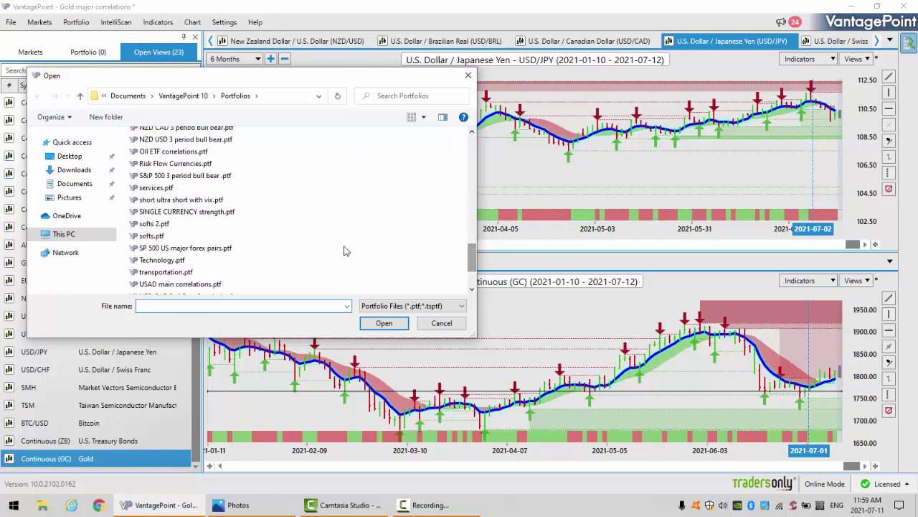
double_click(179, 247)
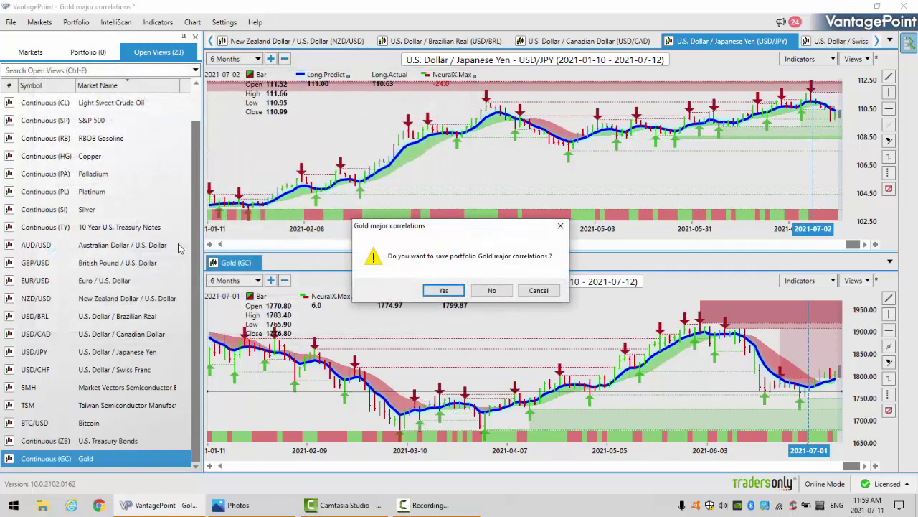
left_click(445, 290)
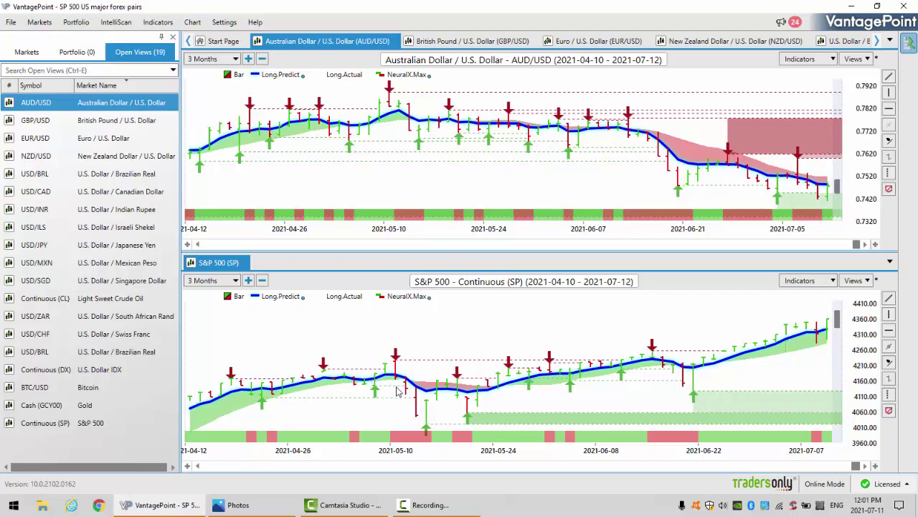
Step: Read the S&P 500 and AUD/USD bars through 2021-07-09 (closes 4359.90 and 0.7474)
left_click(662, 361)
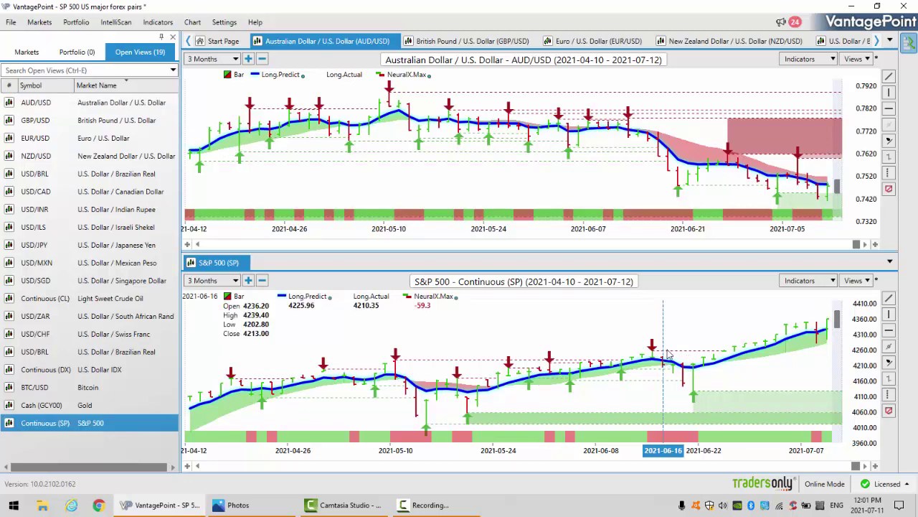
left_click(671, 142)
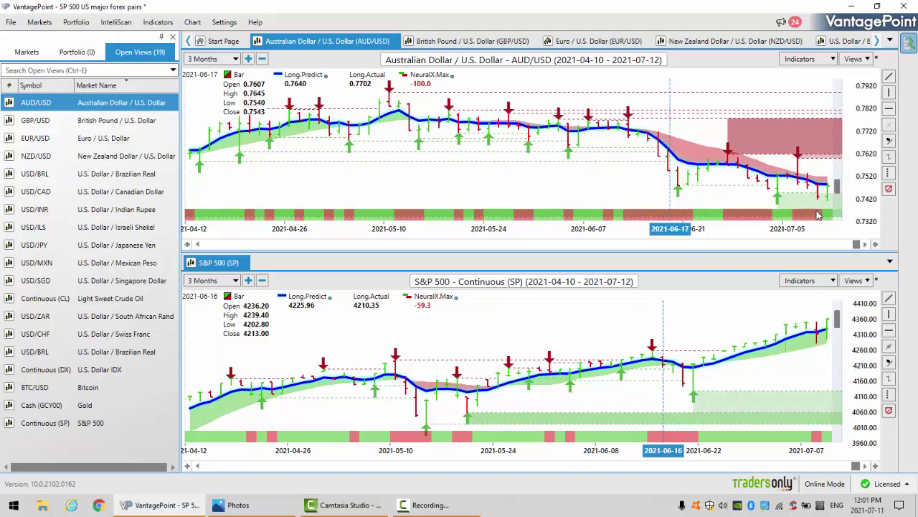
left_click(827, 328)
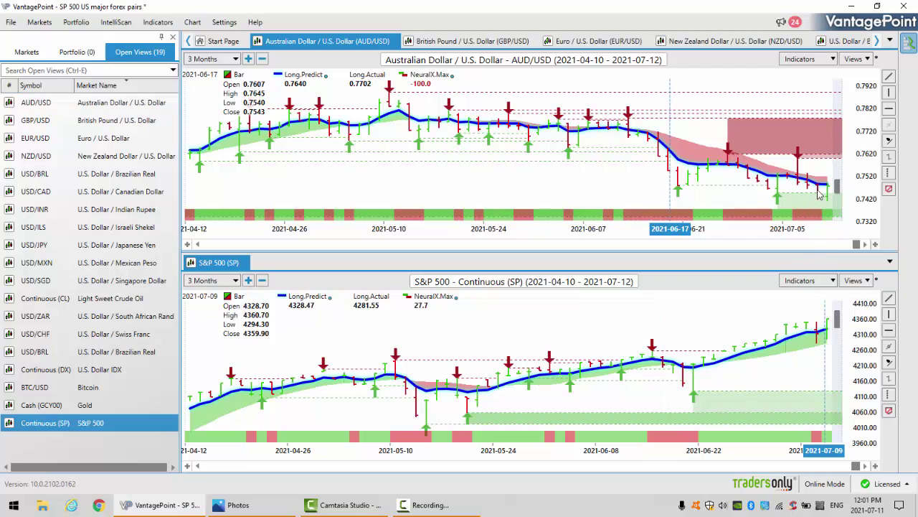
left_click(819, 336)
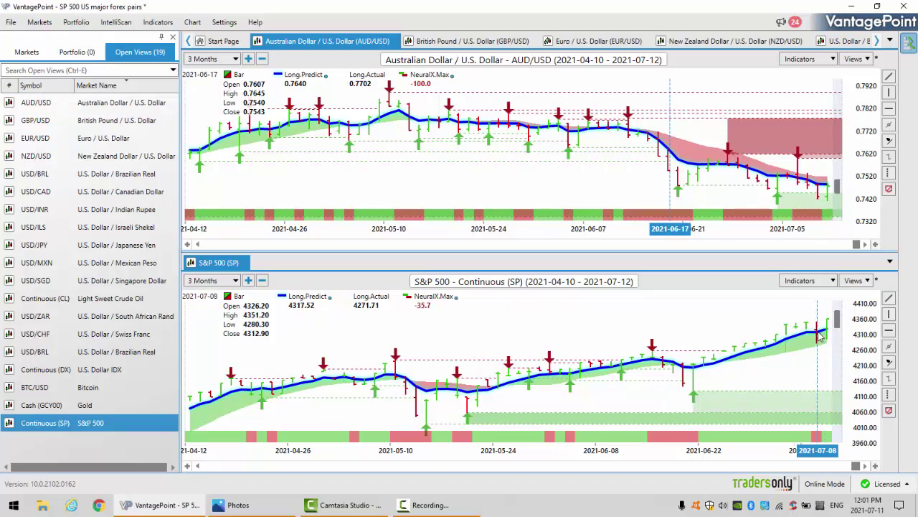
left_click(820, 191)
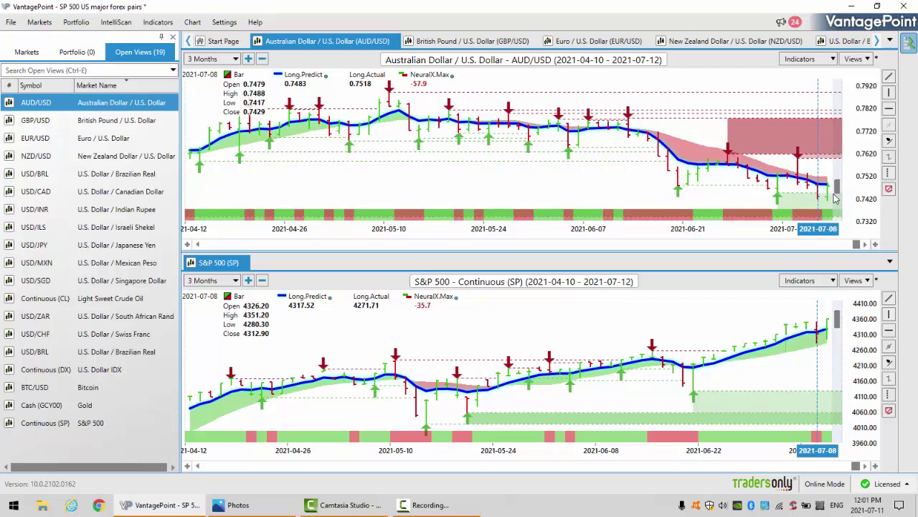
left_click(827, 331)
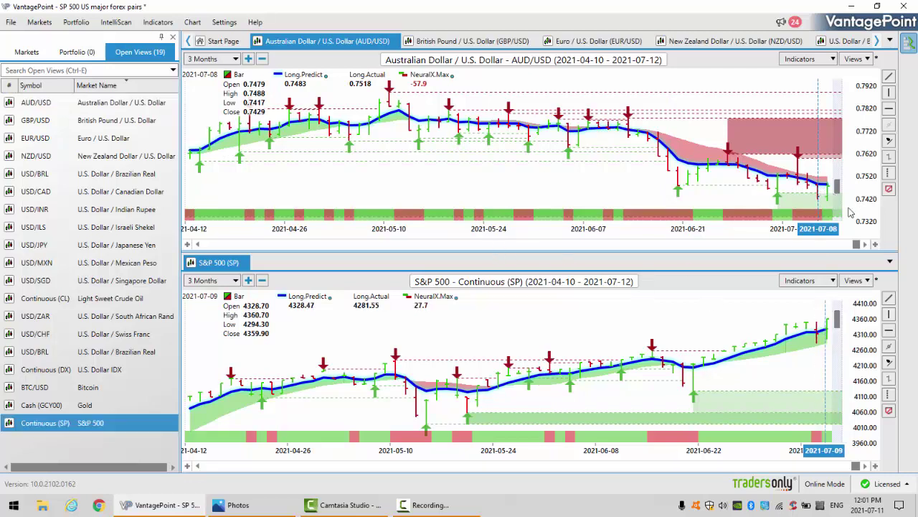
left_click(829, 192)
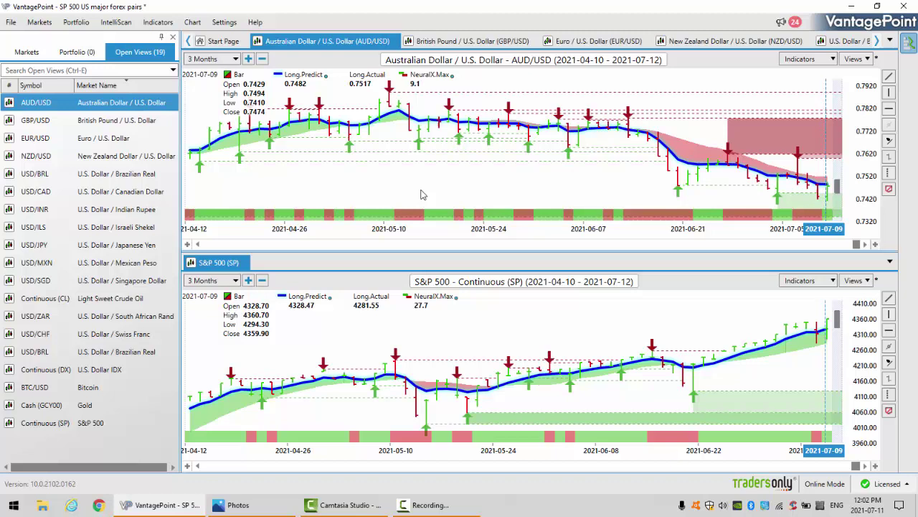
Step: Show NZD/USD above S&P 500 and read its 2021-07-09 bar, closing 0.6982
left_click(142, 157)
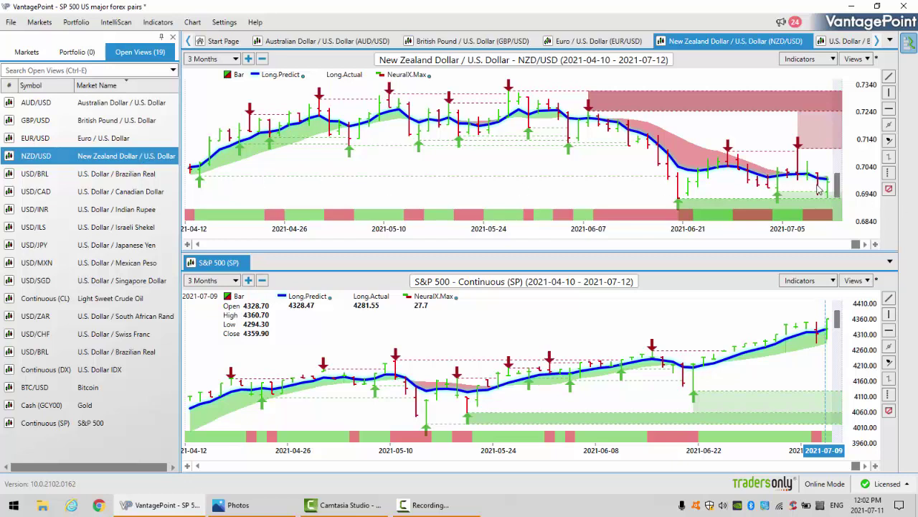
mouse_move(819, 186)
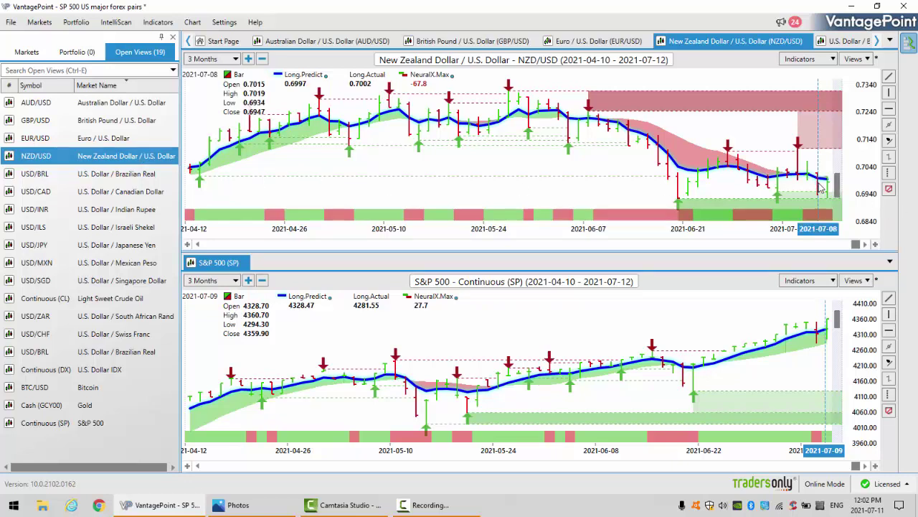
left_click(820, 337)
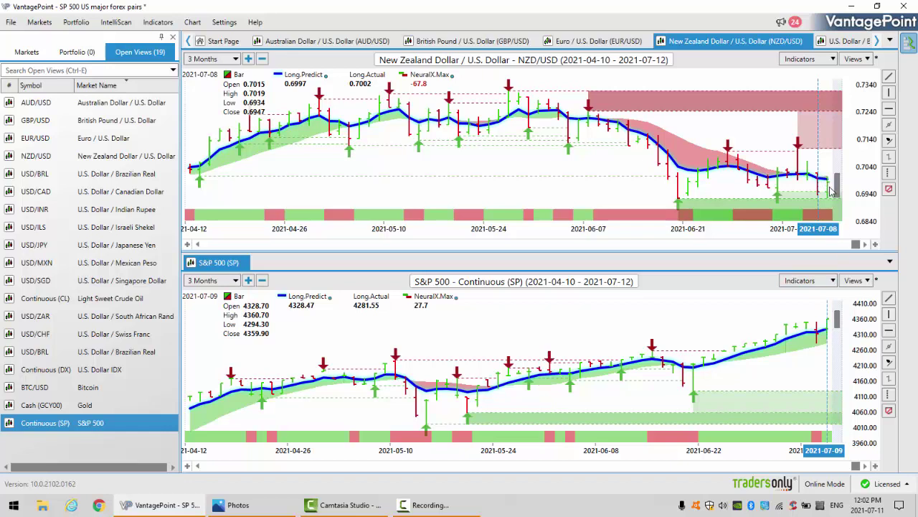
left_click(831, 190)
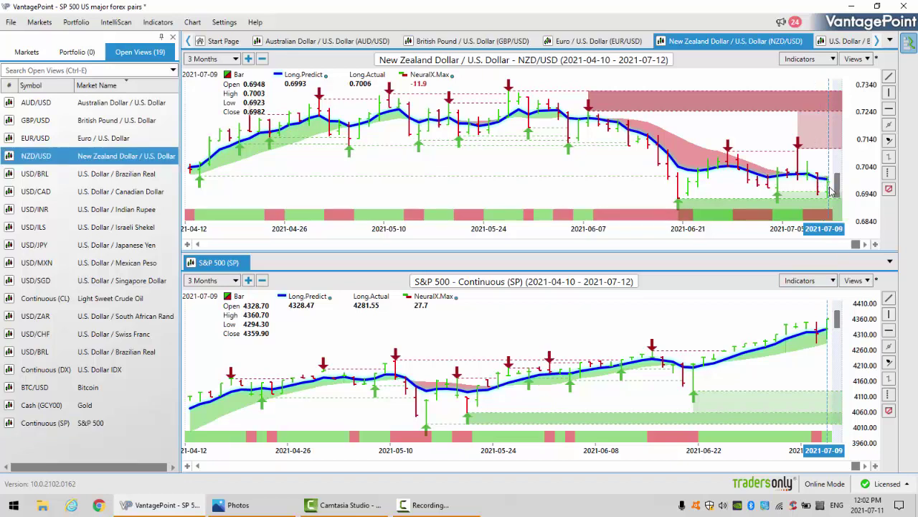
Step: Show USD/CAD above S&P 500 and read its 2021-07-09 bar, closing 1.2436
left_click(117, 191)
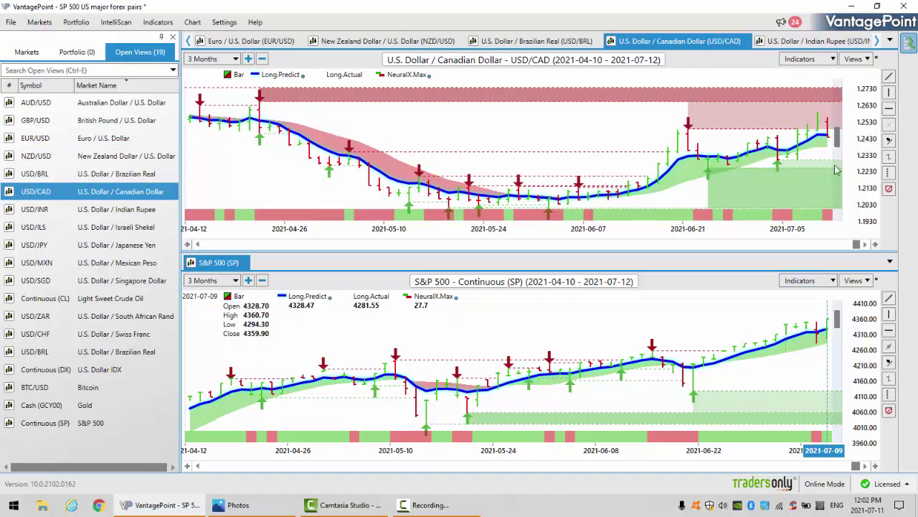
left_click(820, 337)
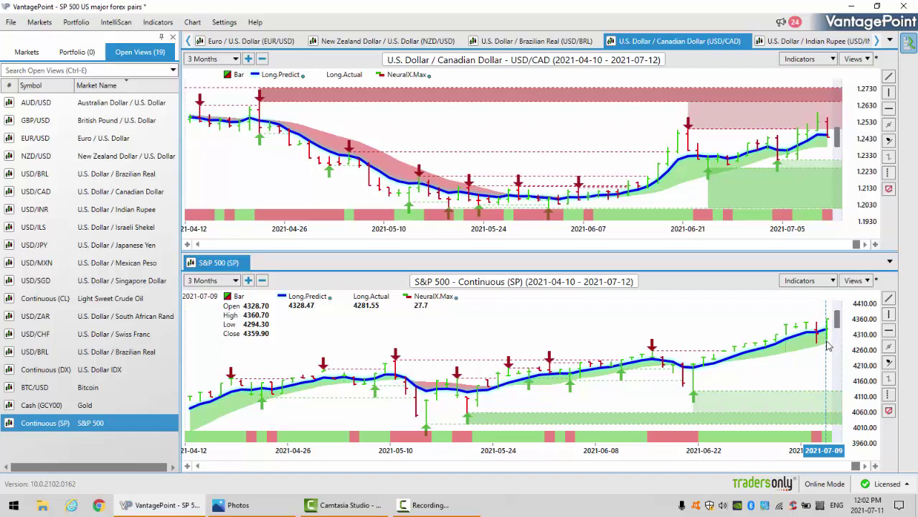
left_click(831, 134)
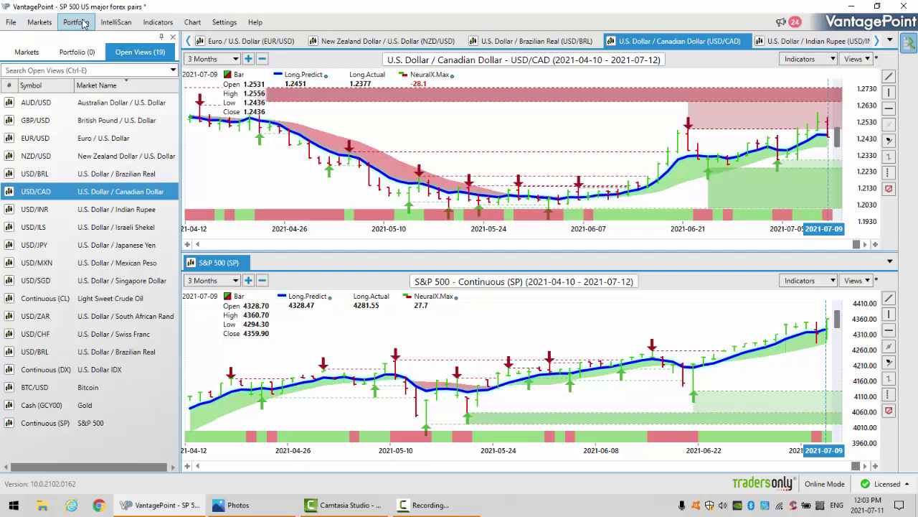
Step: Bring up the Portfolio commands to load the Forex Majors 2020 workspace
left_click(84, 24)
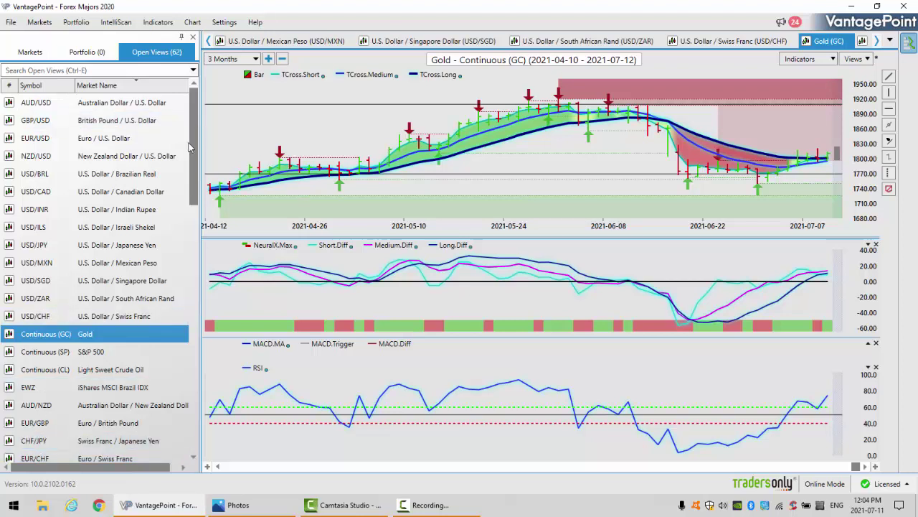
Step: Load the U.S. Dollar IDX chart and read its 2021-06-21 bar, closing 91.899
left_click_drag(194, 127, 203, 464)
left_click(113, 423)
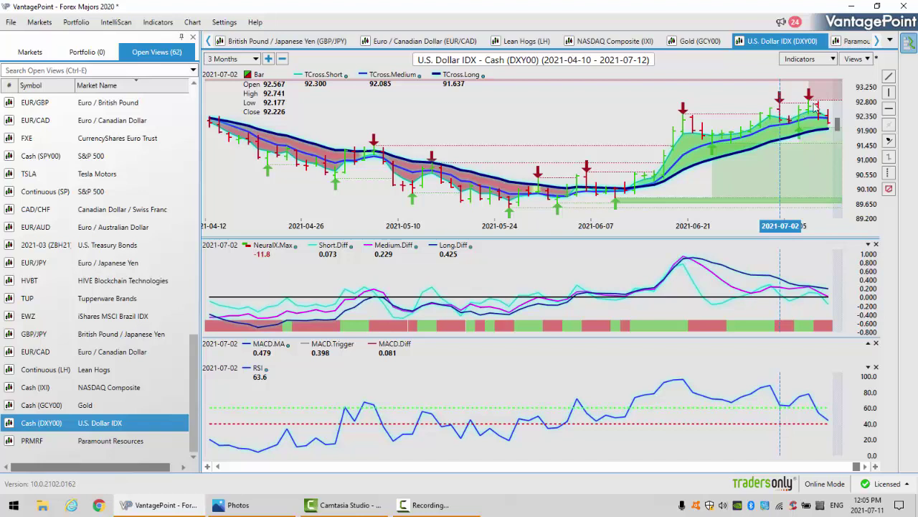
left_click(809, 114)
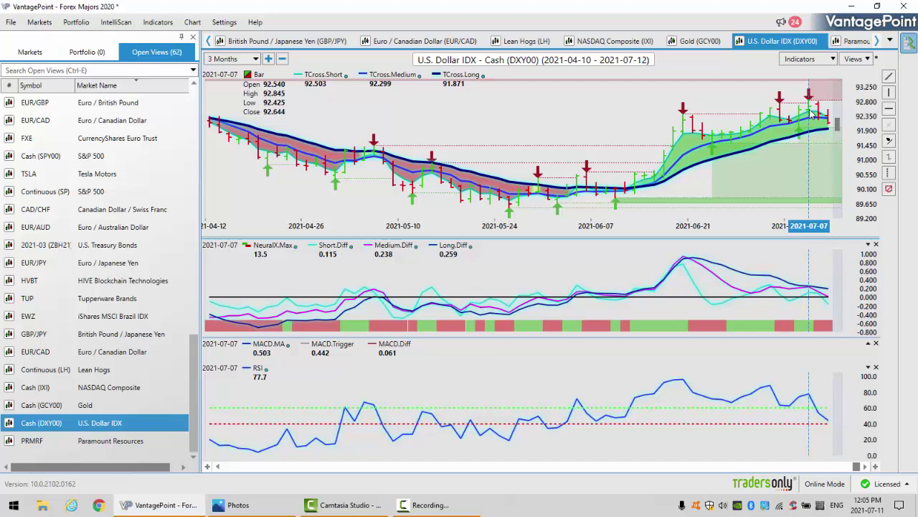
left_click(830, 131)
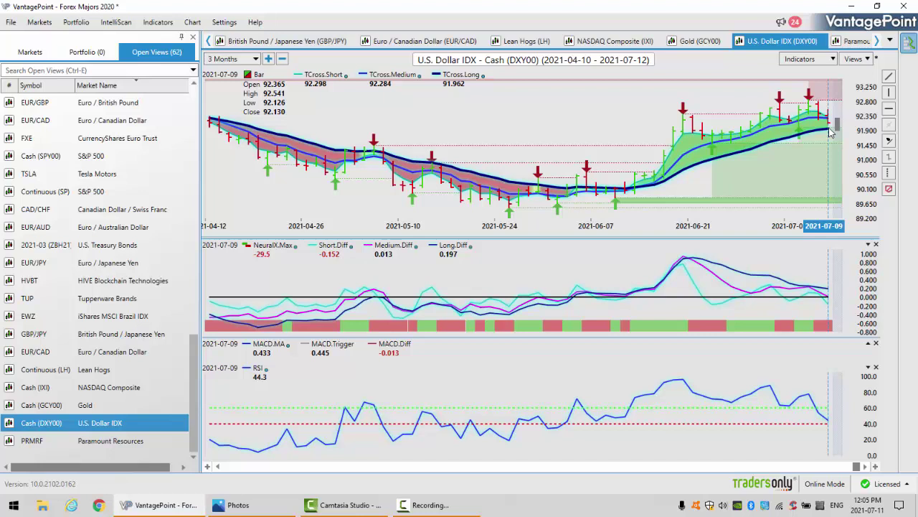
left_click(689, 258)
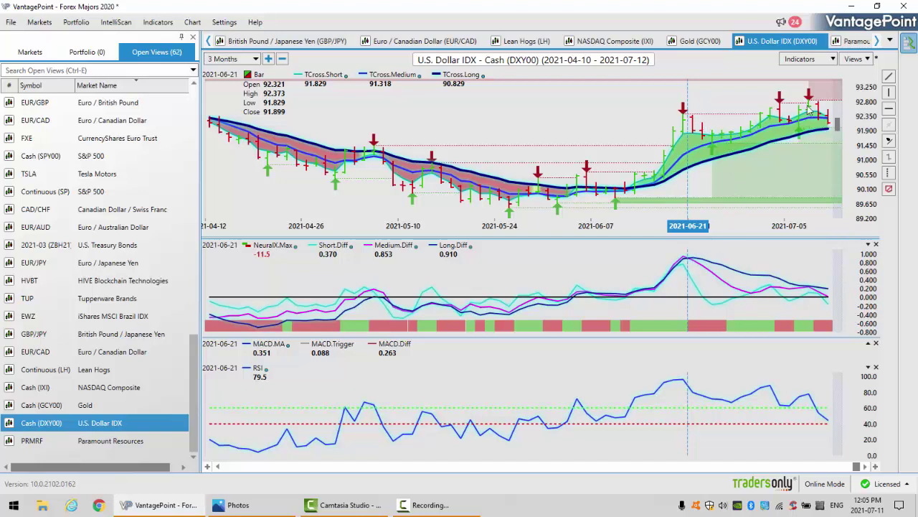
Step: Return the U.S. Dollar IDX readout to the 2021-07-09 bar, closing 92.130
left_click(830, 123)
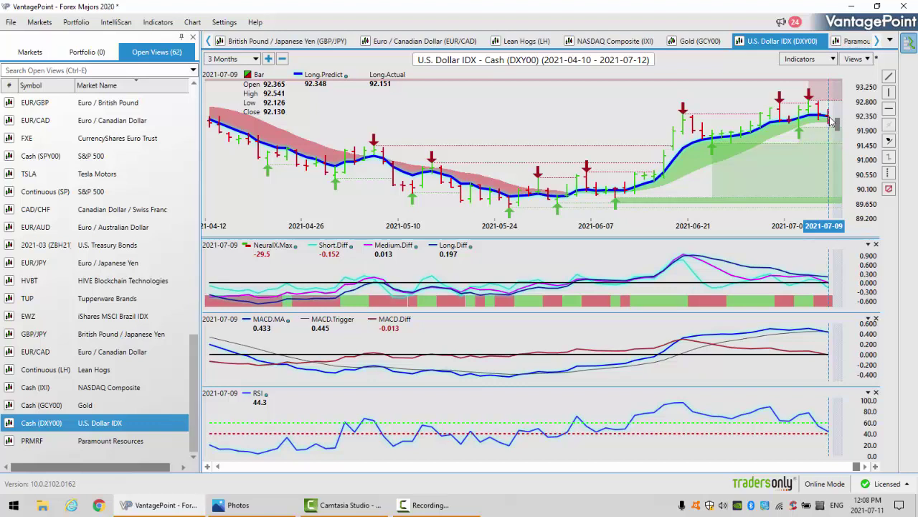
mouse_move(829, 122)
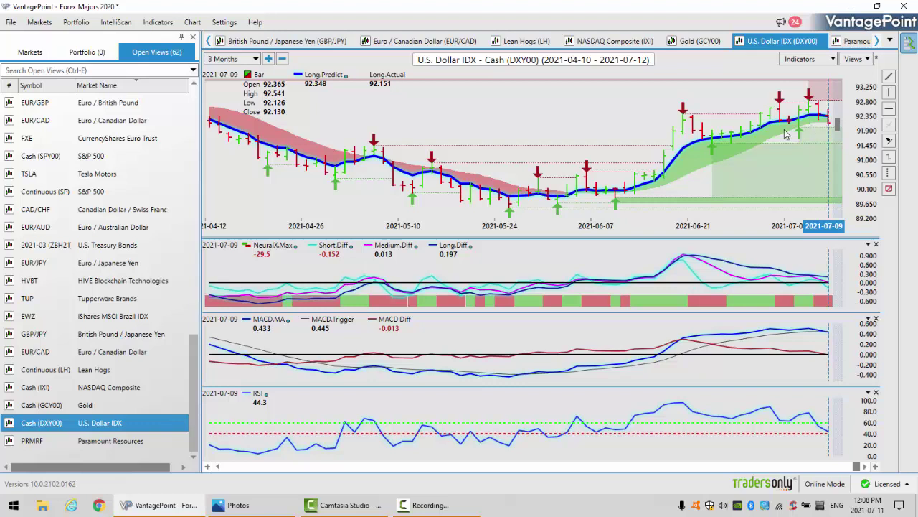
Step: Open the Cash (SPY00) S&P 500 chart from the Open Views list
left_click(92, 156)
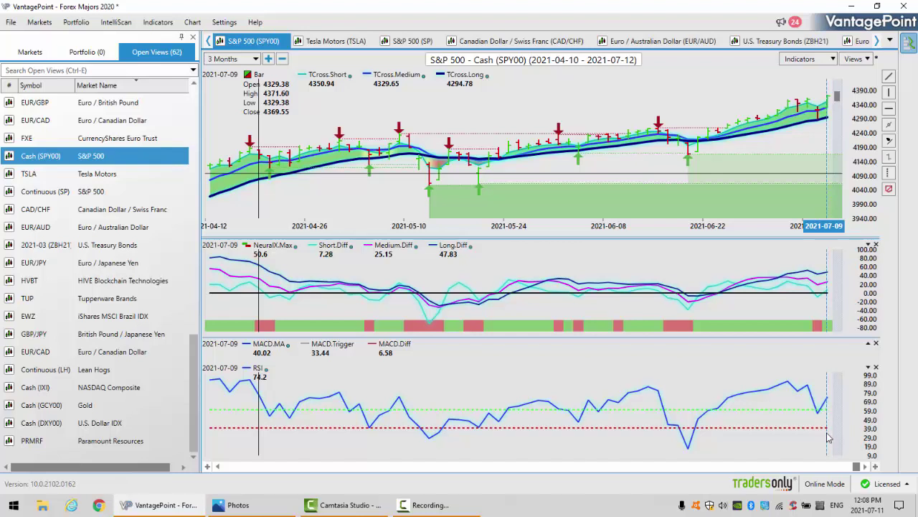
Step: Draw a horizontal reference line across the S&P 500 RSI panel at about 49
left_click(889, 109)
left_click(808, 420)
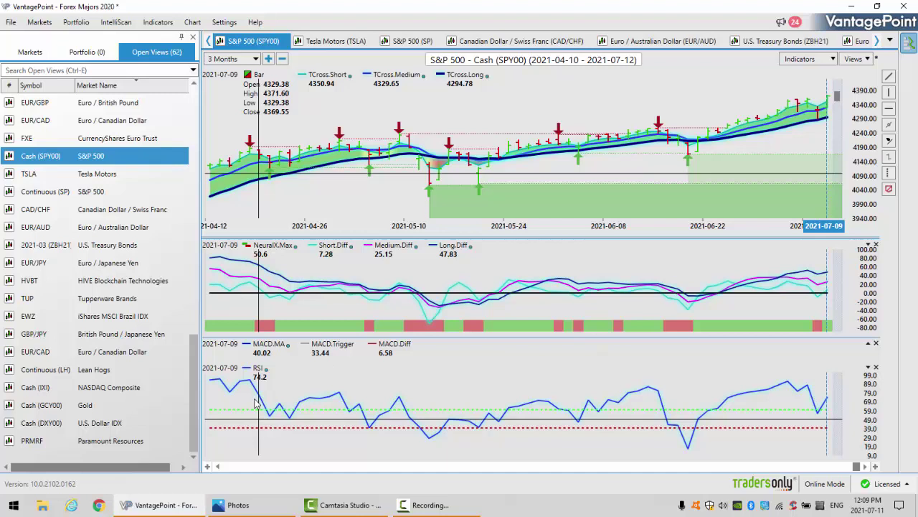
Step: Open the Gold (GCY00) cash chart and read its daily values from July 1 to July 9, 2021
left_click(89, 406)
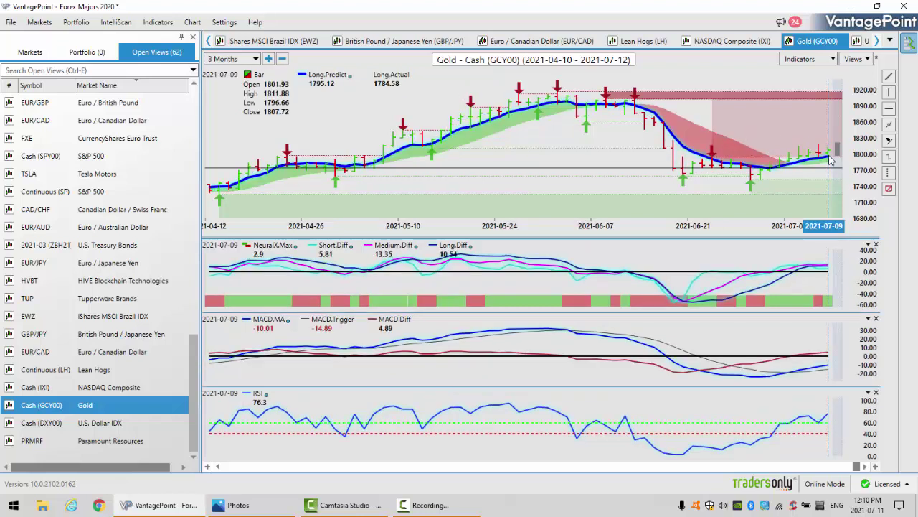
left_click(770, 175)
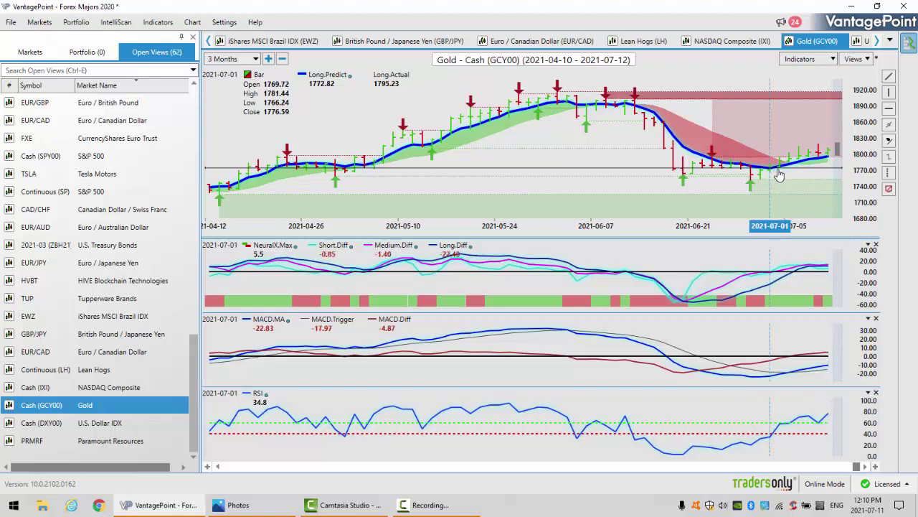
left_click(778, 174)
left_click(798, 170)
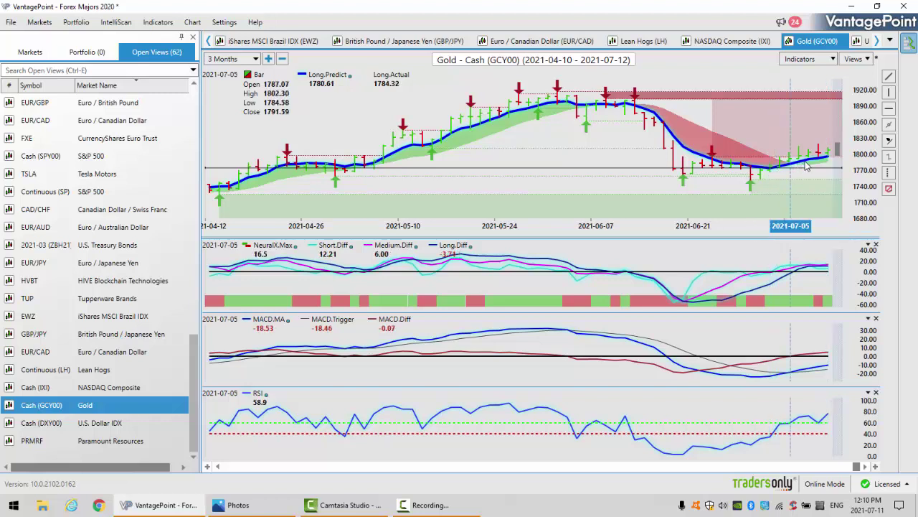
left_click(805, 165)
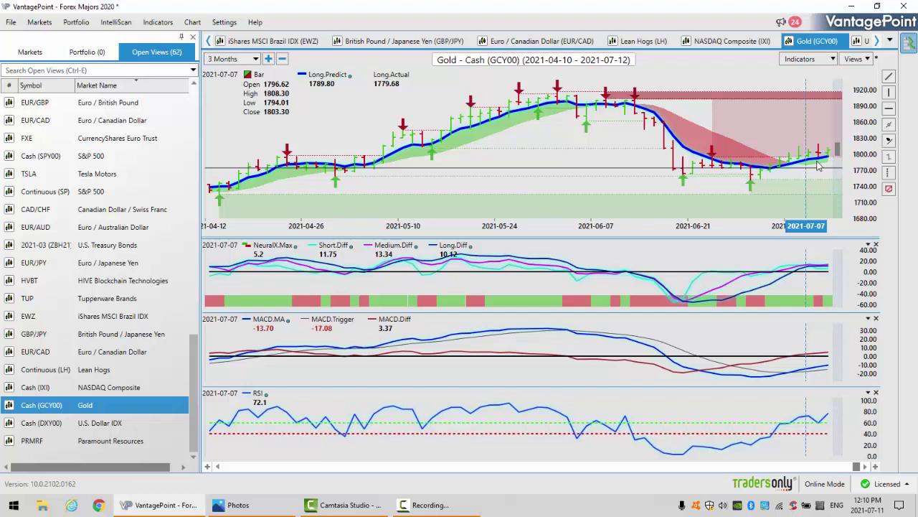
left_click(823, 166)
left_click(829, 165)
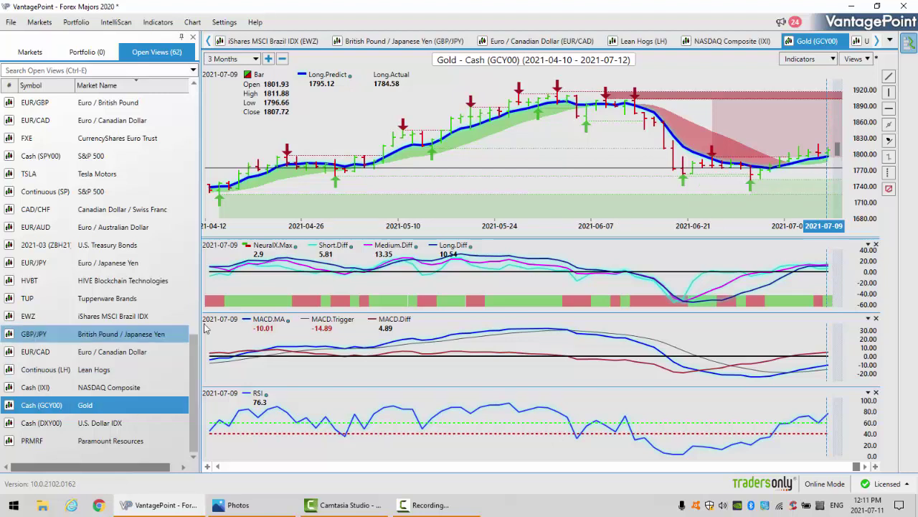
left_click_drag(194, 364, 194, 119)
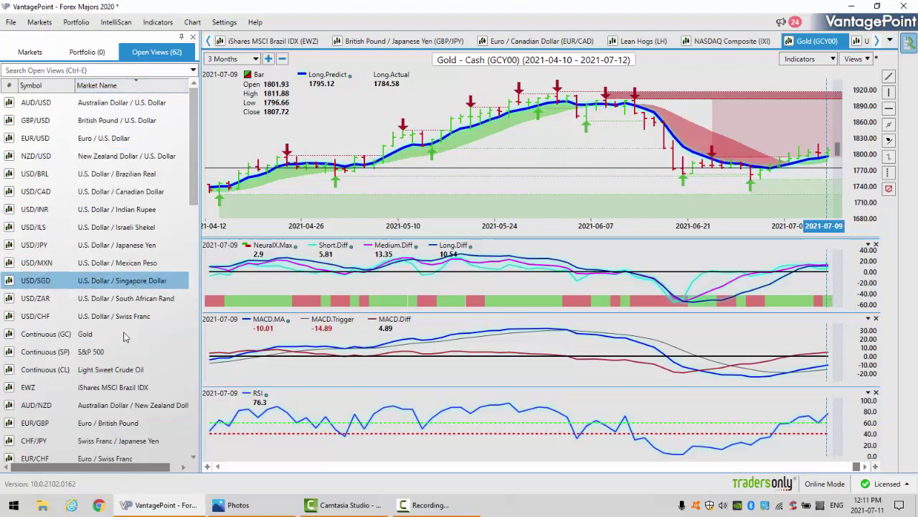
Step: Open the Light Sweet Crude Oil chart and read its 2021-07-08 and 2021-07-09 bar values
left_click(194, 459)
left_click(194, 460)
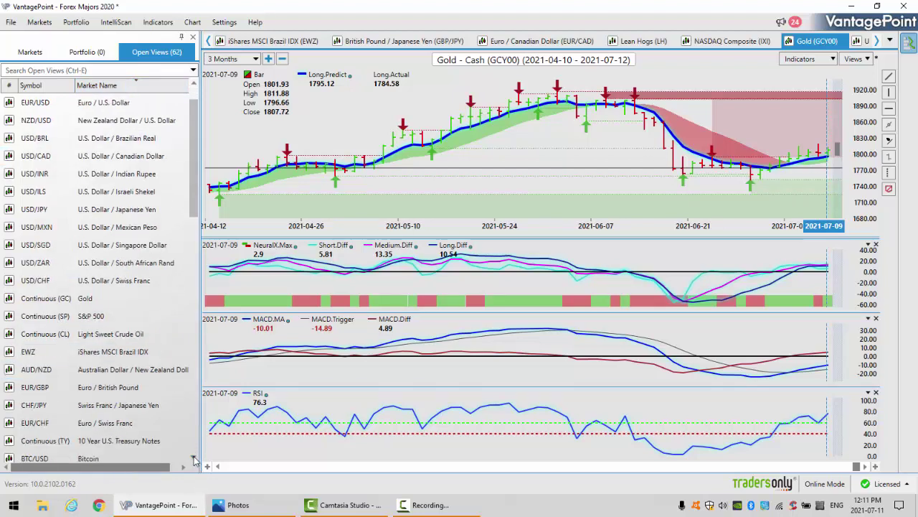
left_click(111, 335)
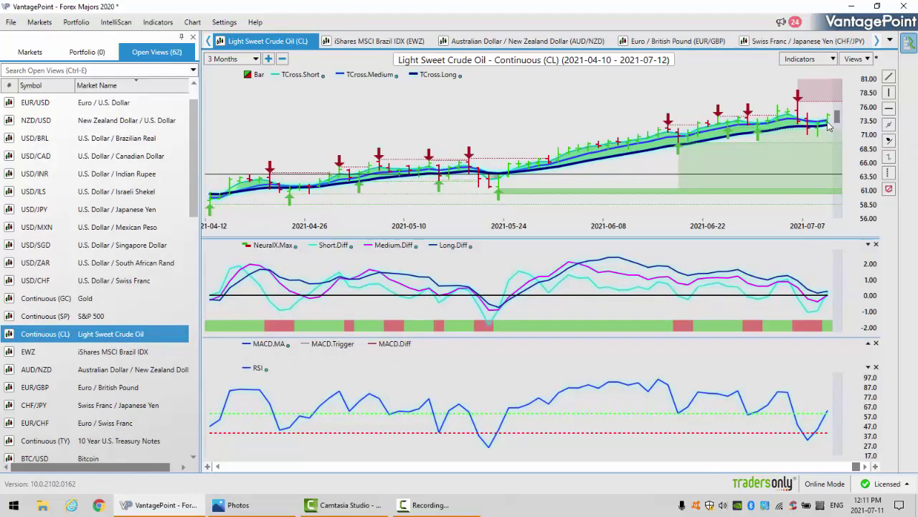
mouse_move(822, 127)
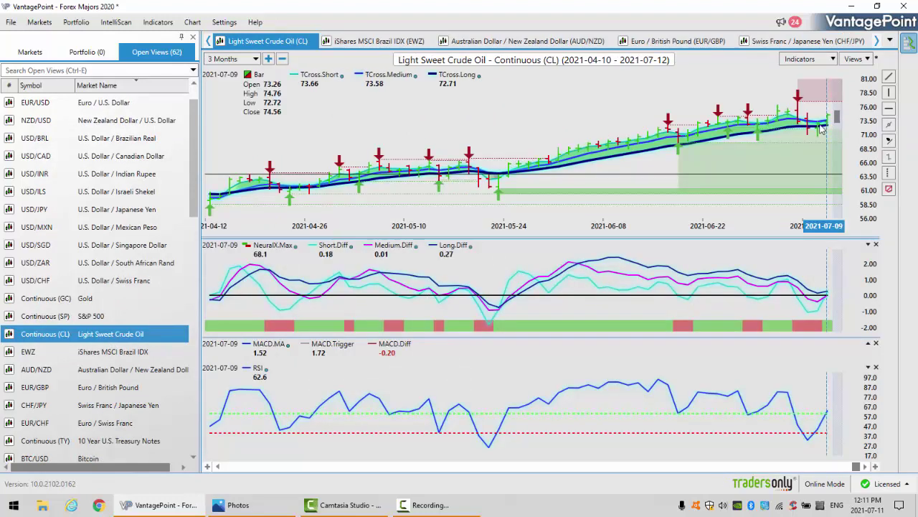
key("Left")
left_click(819, 128)
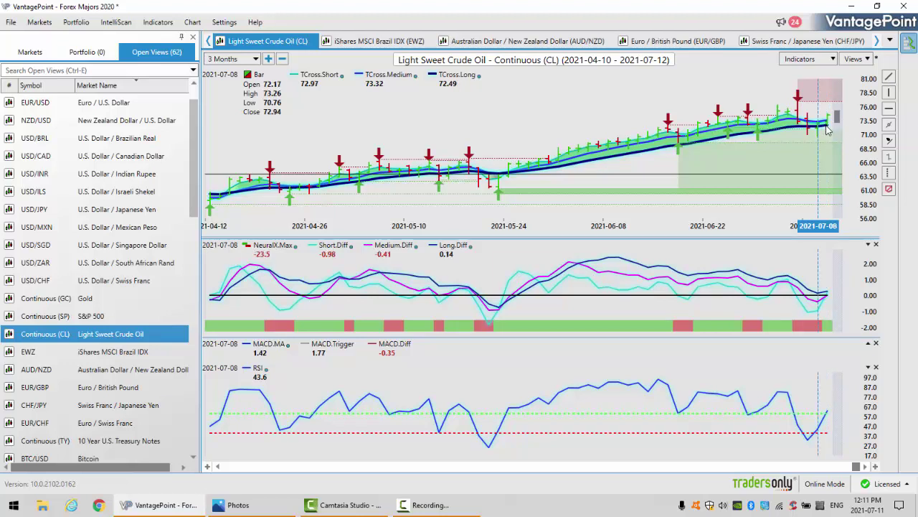
left_click(827, 130)
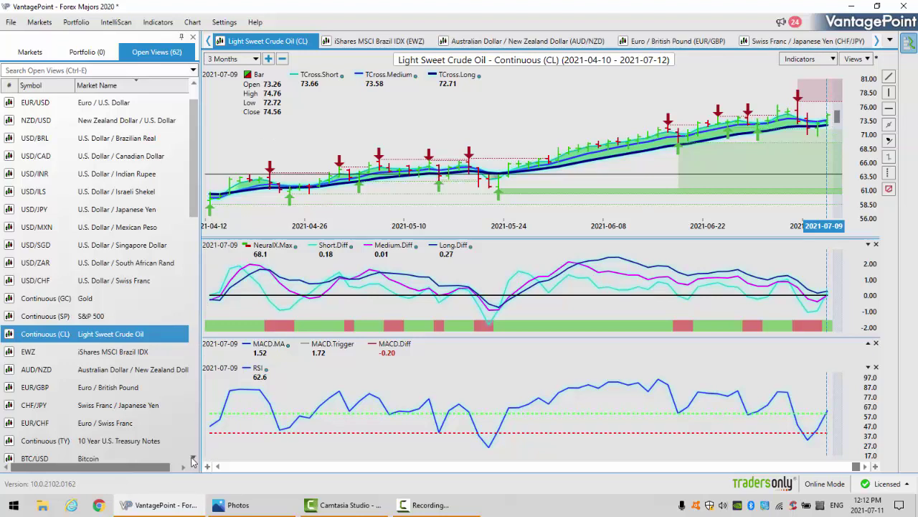
Step: Open the BTC/USD chart and check readings on 2021-05-19, 06-15, 06-29 and 07-05
scroll(196, 462, "down", 1)
left_click(94, 413)
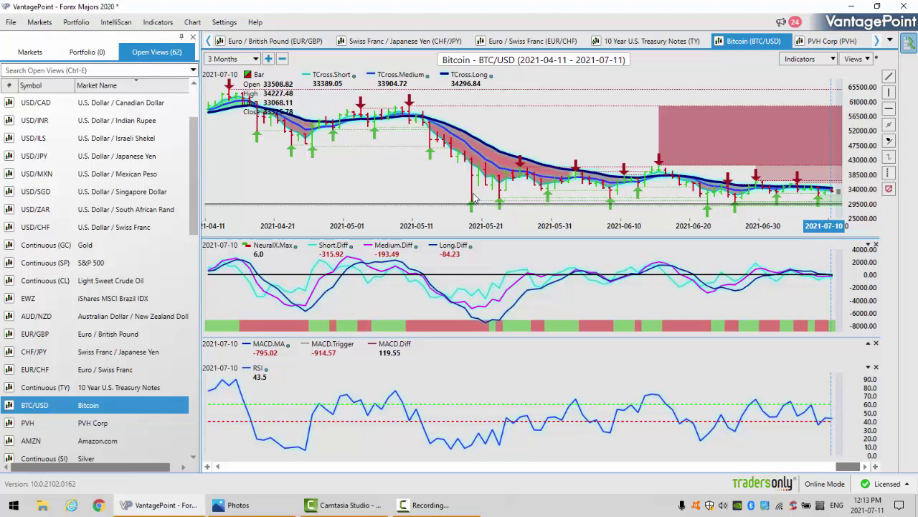
left_click(474, 199)
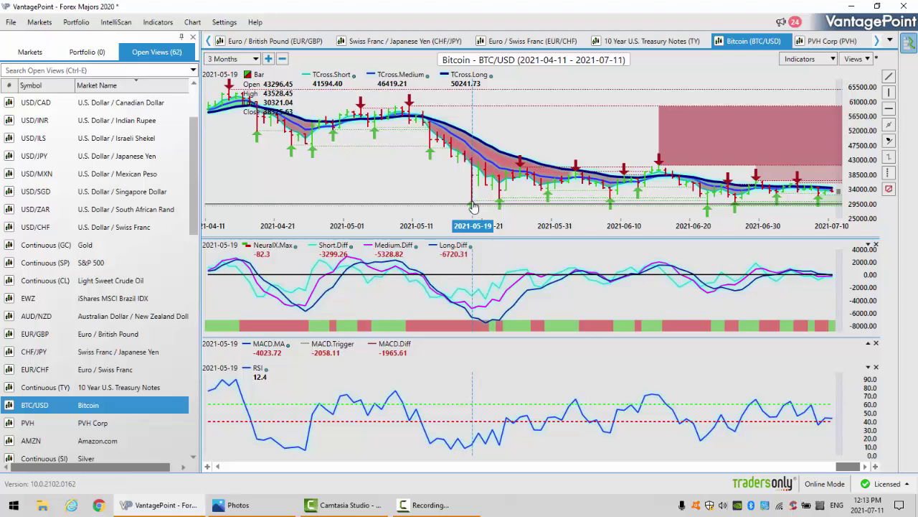
left_click(658, 175)
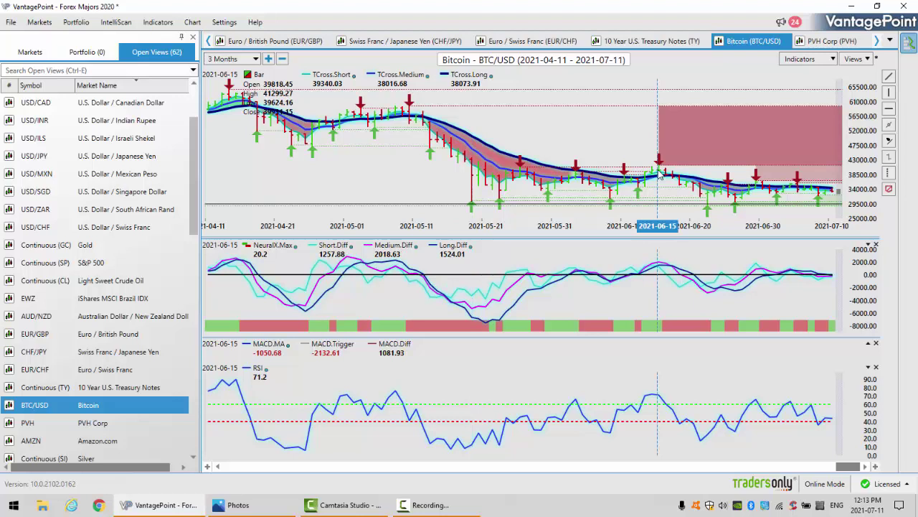
left_click(759, 184)
left_click(800, 193)
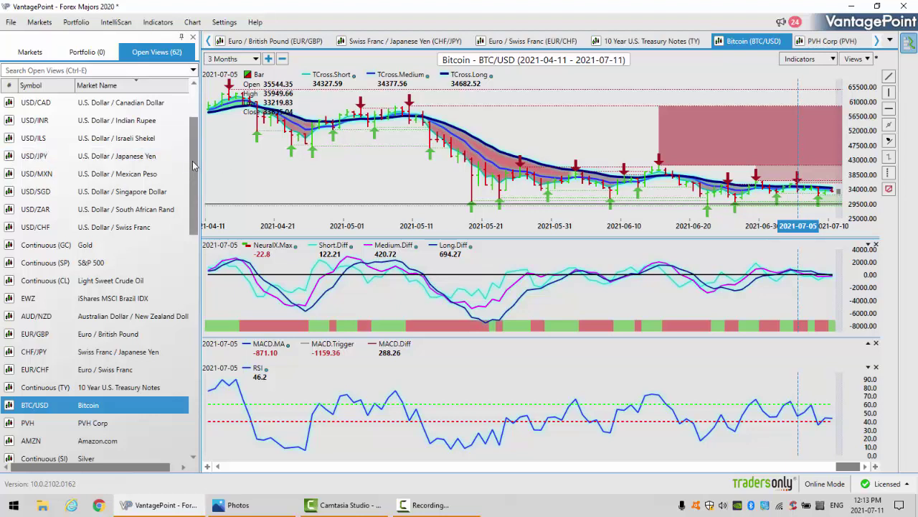
left_click(195, 85)
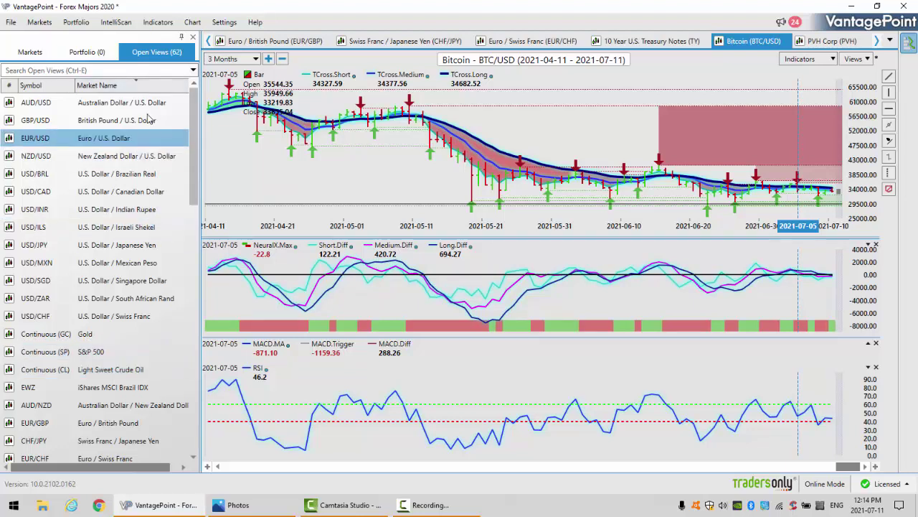
Step: Open the EUR/USD chart and read its 2021-07-06 predicted versus actual values
left_click(137, 143)
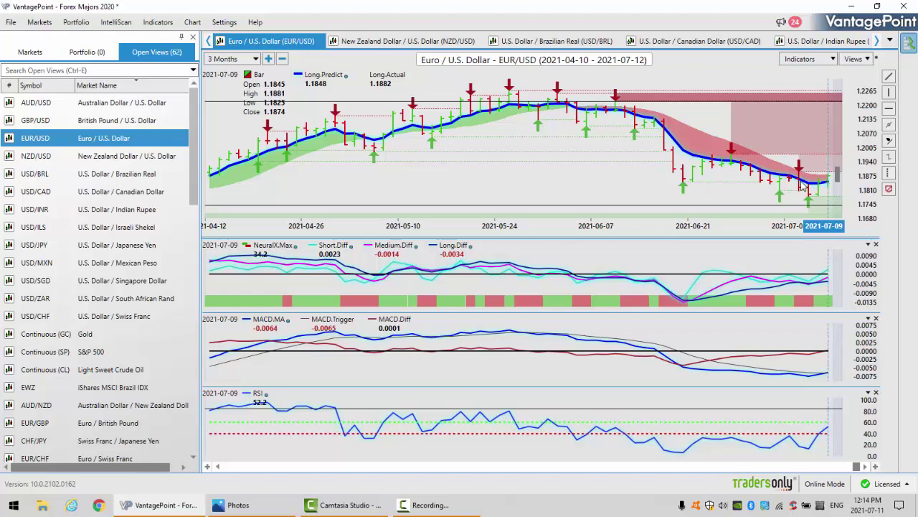
left_click(802, 186)
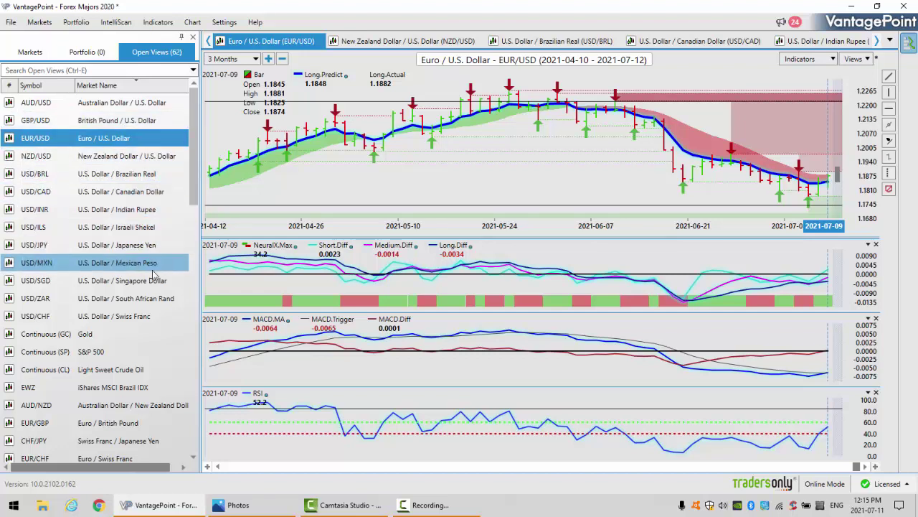
Step: Check the USD/CHF chart's 2021-07-02 readings, then switch to the GBP/USD chart
left_click(122, 315)
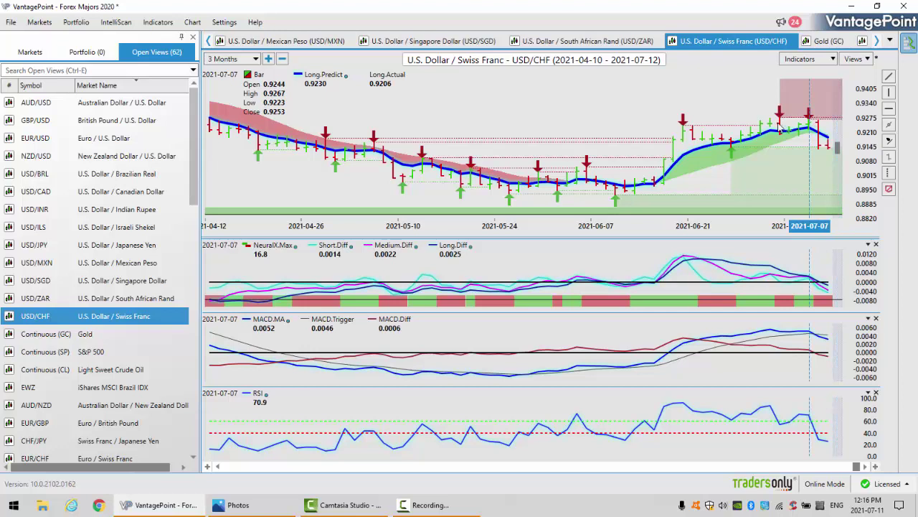
left_click(780, 128)
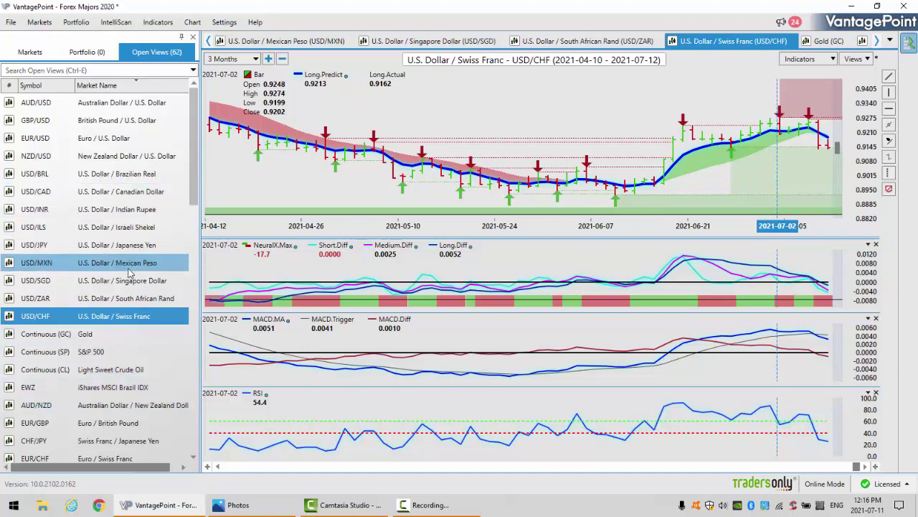
left_click(144, 120)
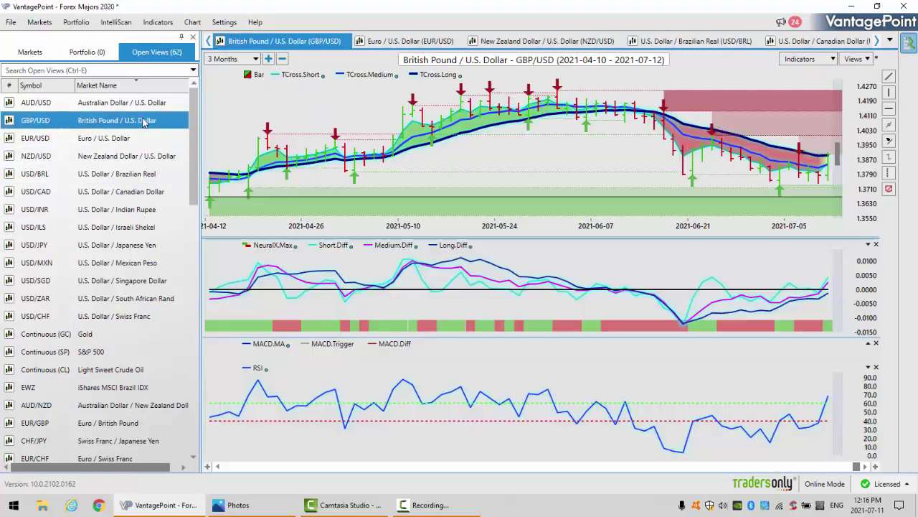
Step: Read GBP/USD's 2021-07-09 values with the prediction line, then load the USD/JPY chart
left_click(830, 178)
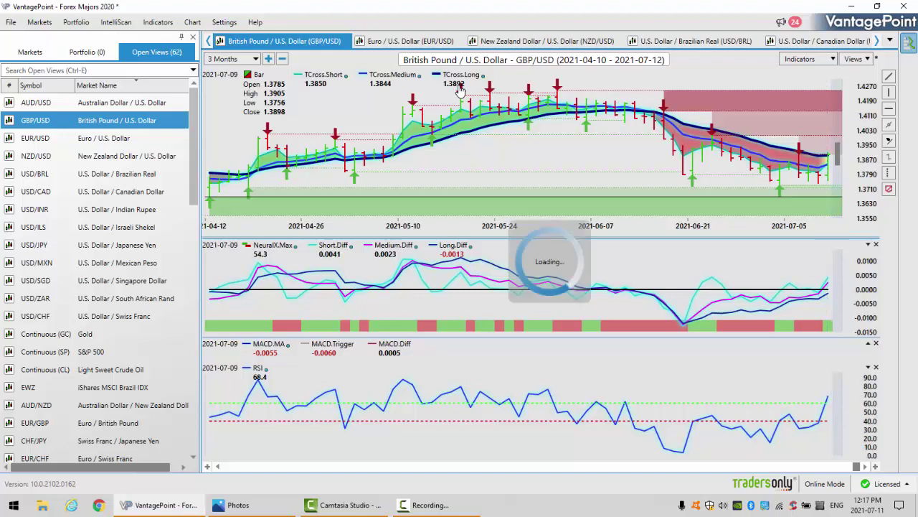
left_click(828, 176)
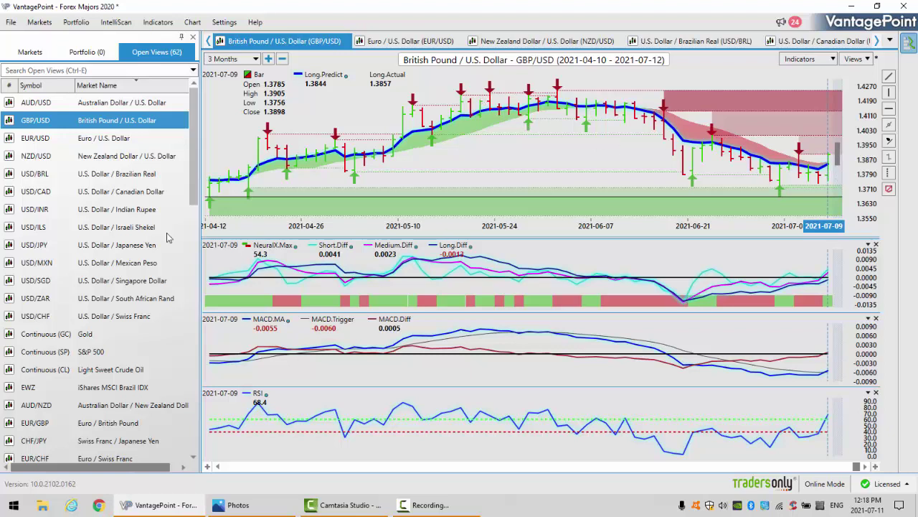
left_click(127, 249)
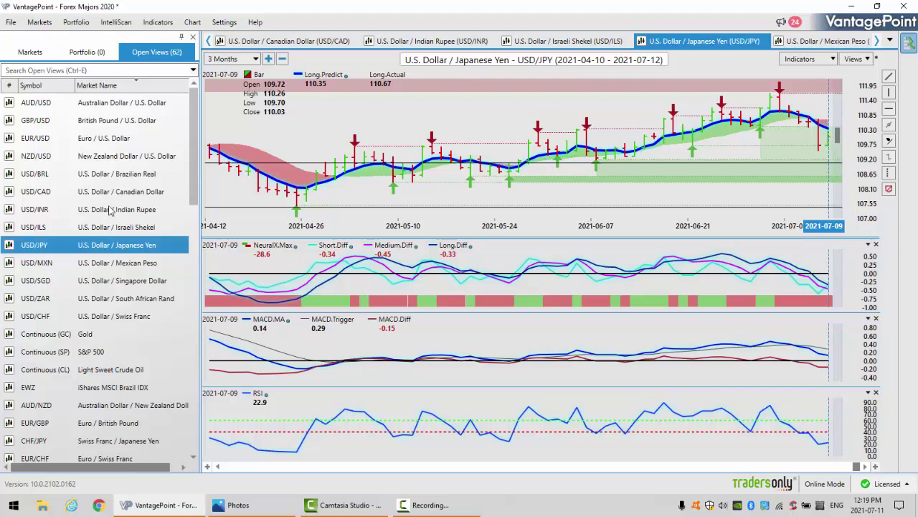
Step: Open USD/CAD and show its 2021-07-09 readings: close 1.2436, RSI 52.2
left_click(137, 194)
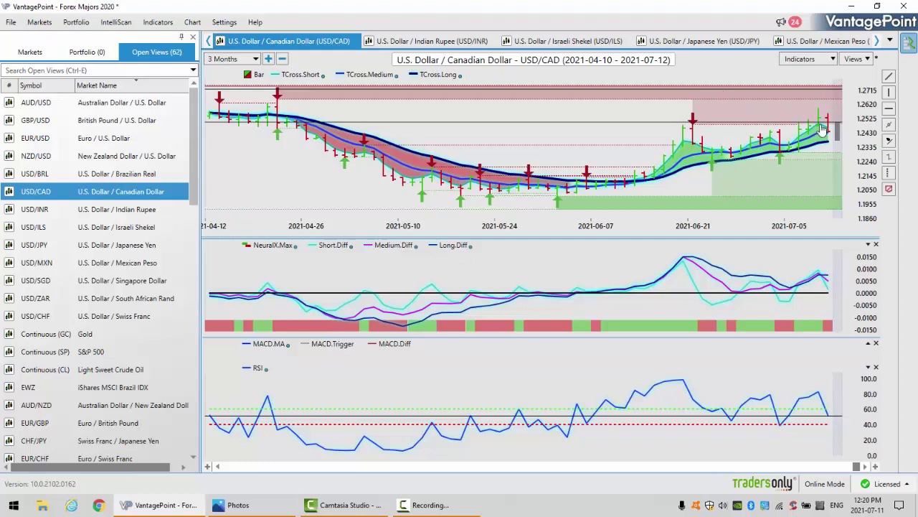
left_click(693, 136)
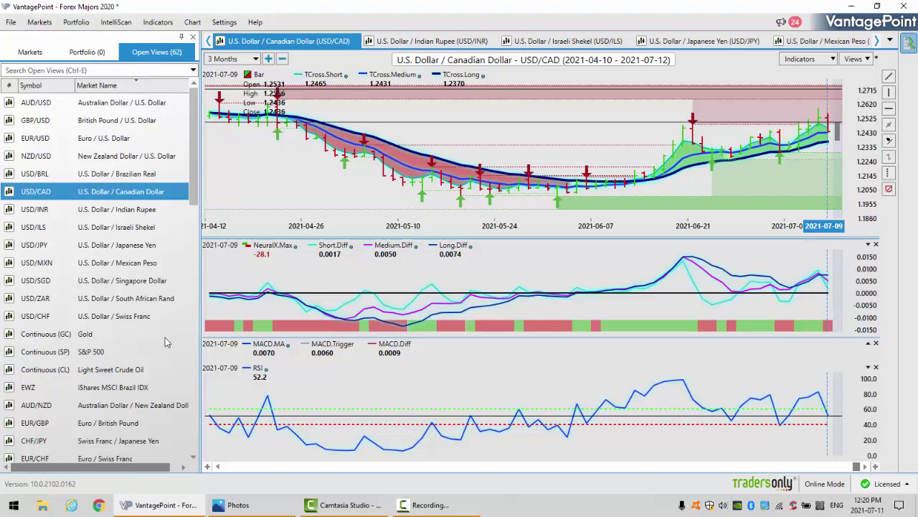
left_click(106, 351)
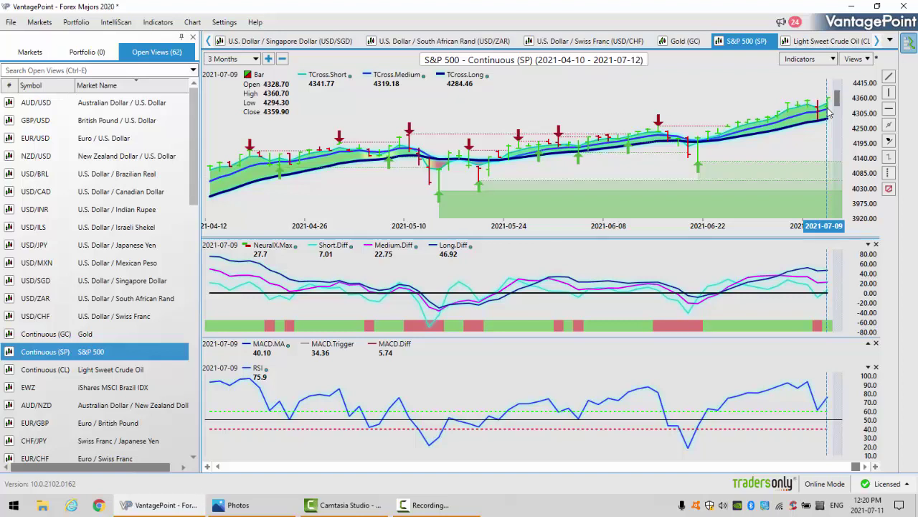
left_click(139, 192)
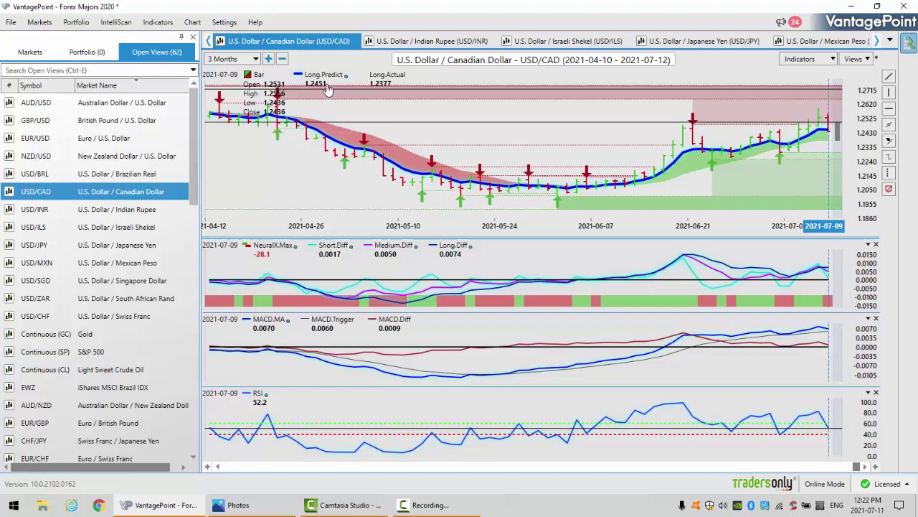
Step: Review the AUD/USD chart's 2021-07-09 readings, then load the NZD/USD chart
left_click(129, 109)
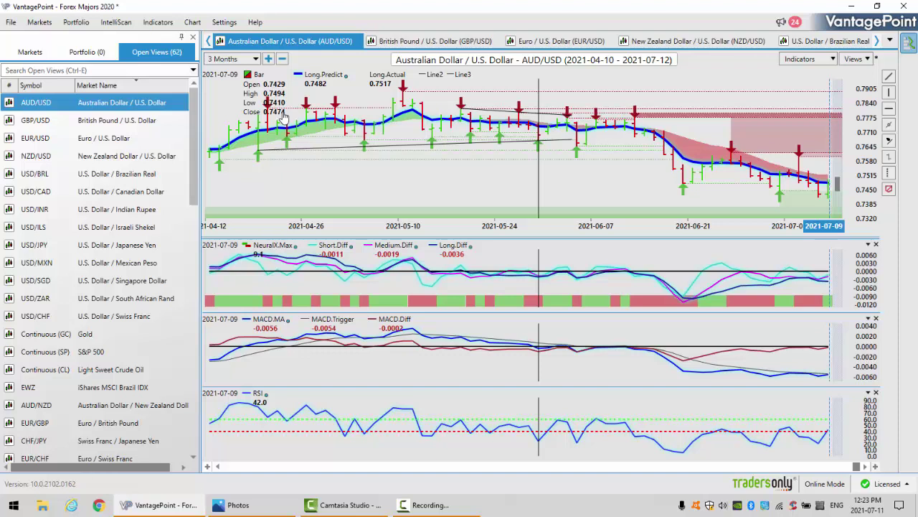
left_click(118, 160)
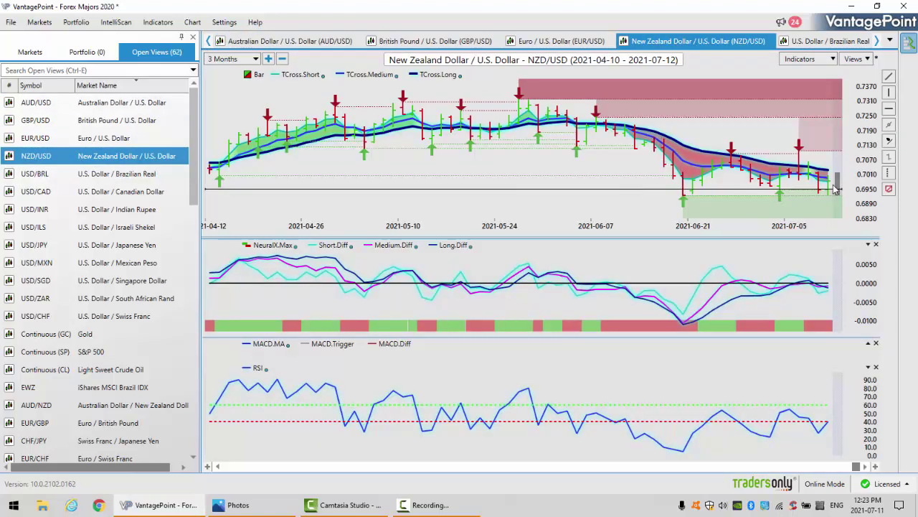
Step: Read NZD/USD values for 2021-07-09 and 2021-06-18, then display the AI Market Outlook thumbnail
left_click(827, 190)
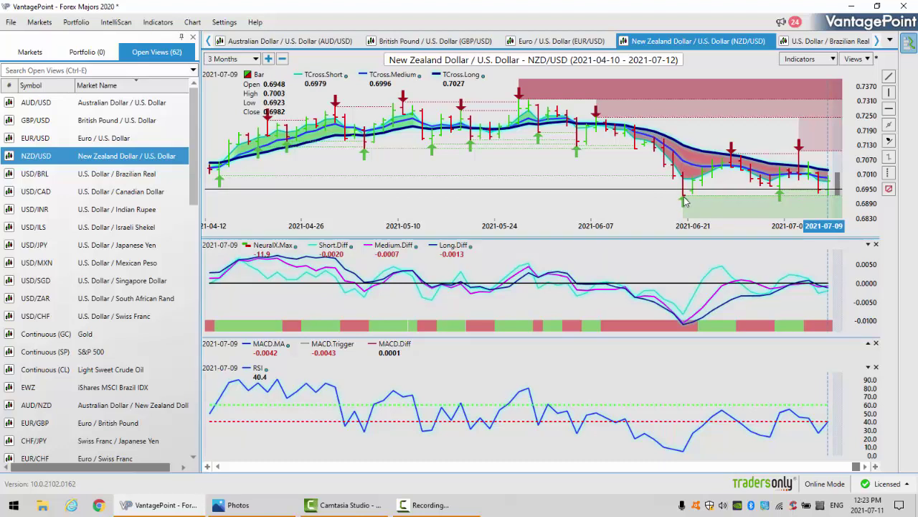
left_click(684, 202)
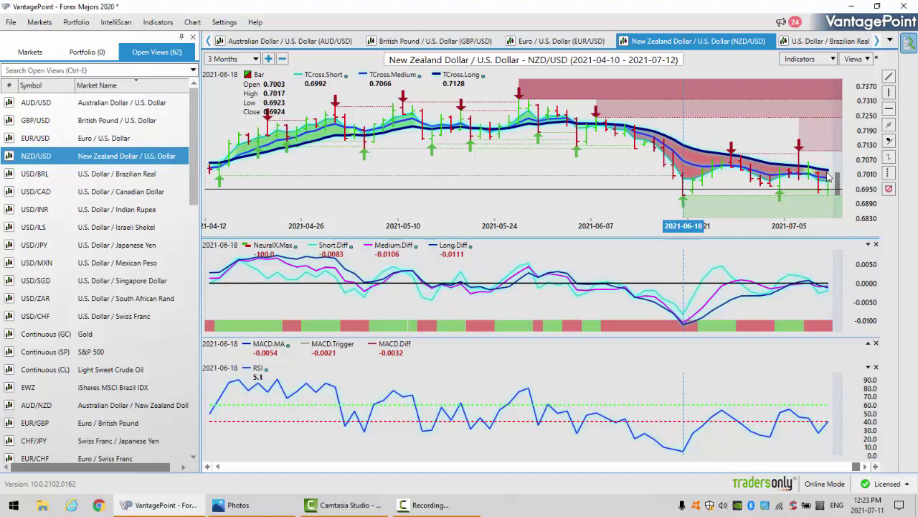
left_click(830, 181)
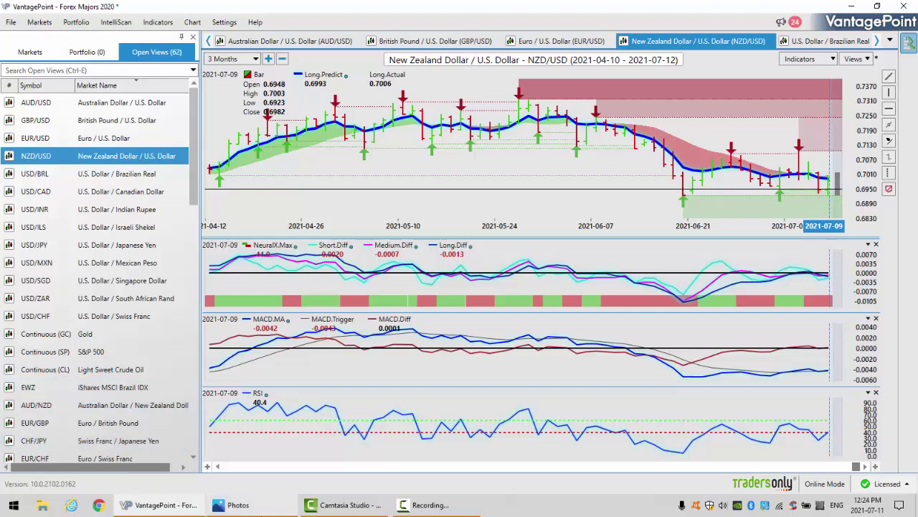
left_click(258, 506)
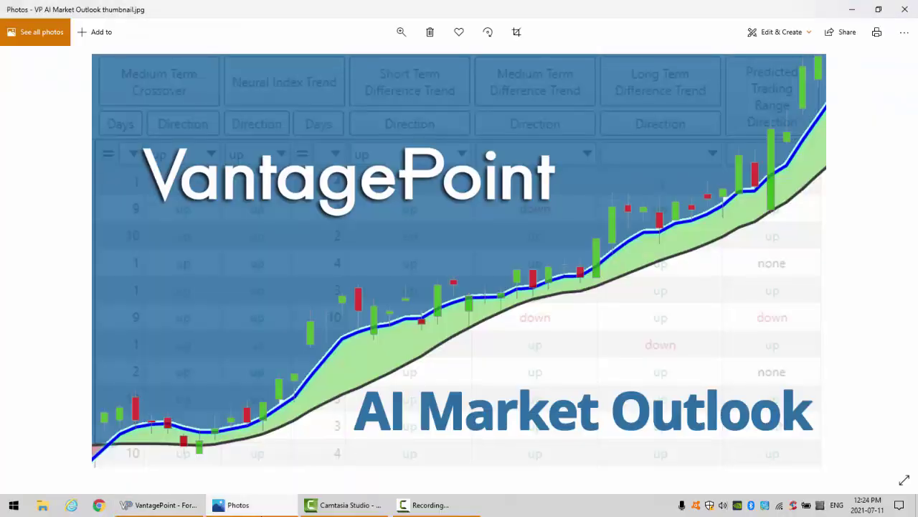